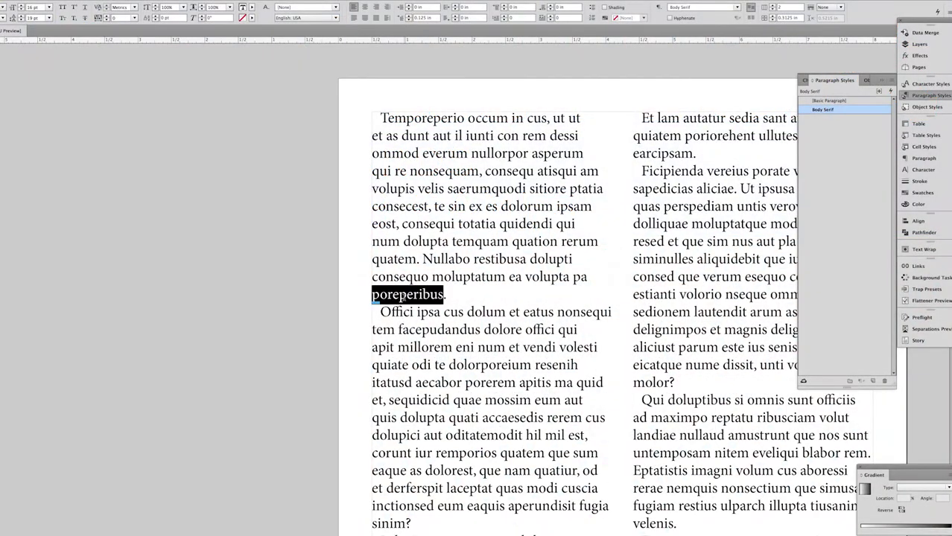
Step: Select the whole first paragraph and apply -10 tracking from the Control panel
{"action": "double_click", "coordinate": [395, 523]}
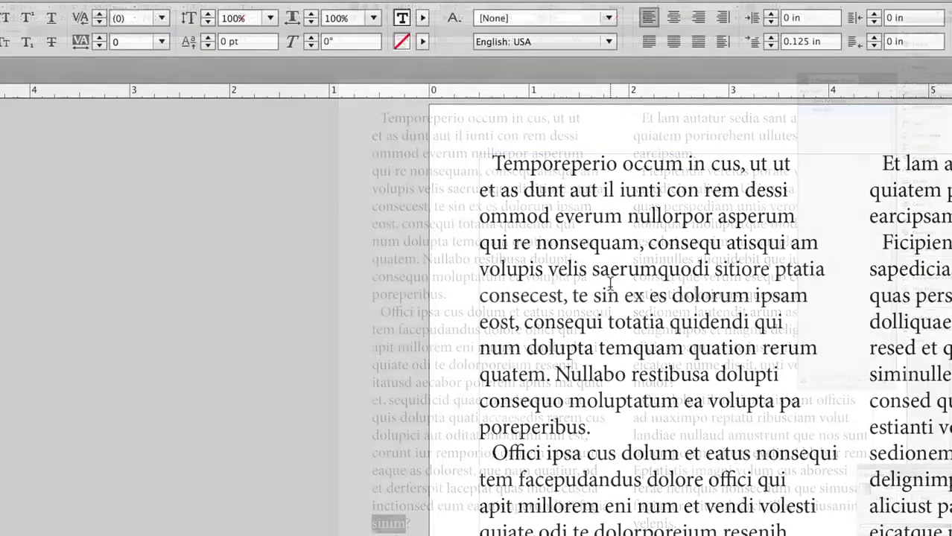
{"action": "triple_click", "coordinate": [460, 198]}
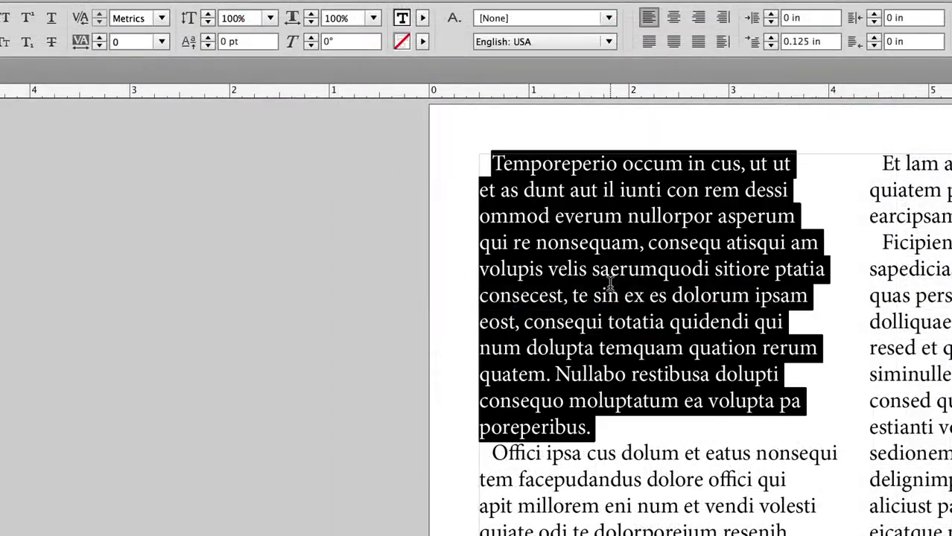
{"action": "left_click", "coordinate": [161, 42]}
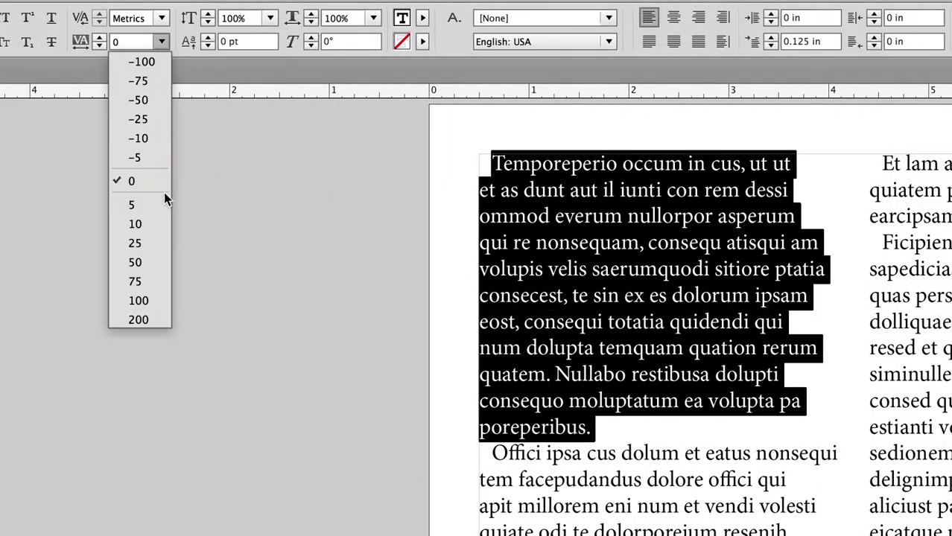
{"action": "left_click", "coordinate": [151, 138]}
{"action": "left_click", "coordinate": [535, 218]}
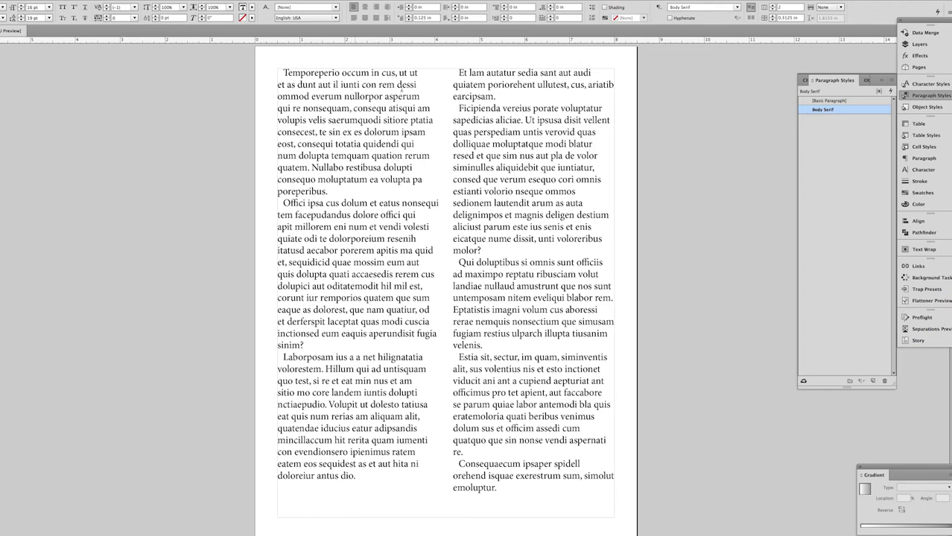
Step: Select all text in the threaded story, then clear the selection
{"action": "double_click", "coordinate": [497, 132]}
{"action": "key", "text": "ctrl+a"}
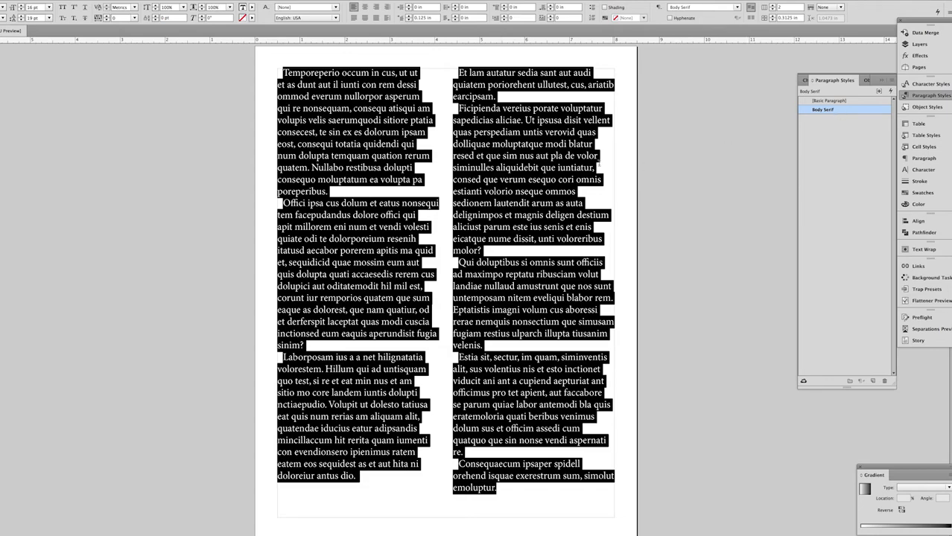
{"action": "key", "text": "ctrl+shift+a"}
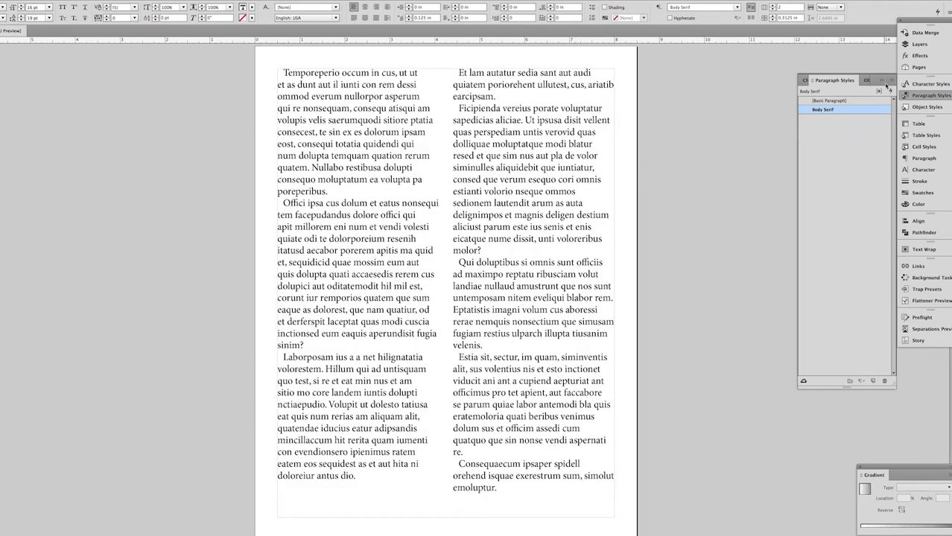
Step: Create a new paragraph style named 'Body Serif – No Widows No Orphans'
{"action": "left_click", "coordinate": [888, 81]}
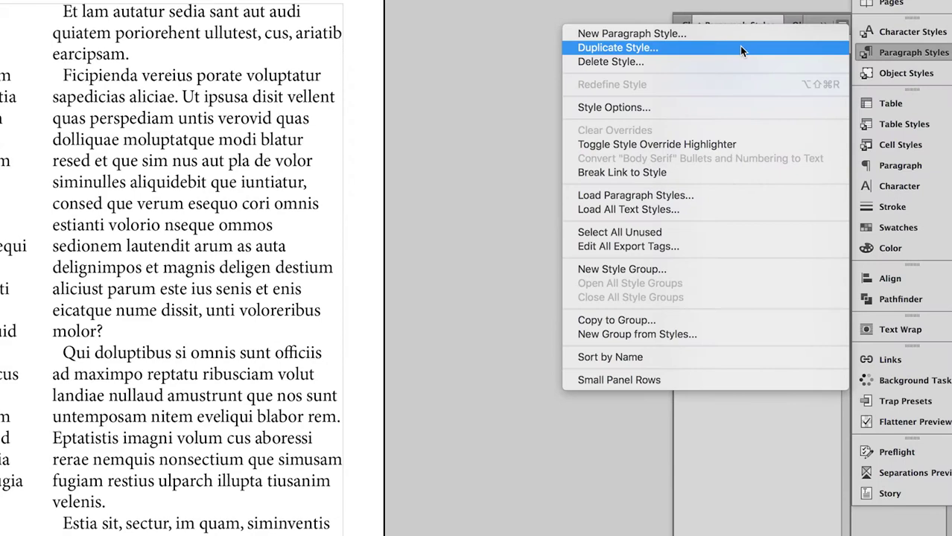
{"action": "left_click", "coordinate": [729, 34]}
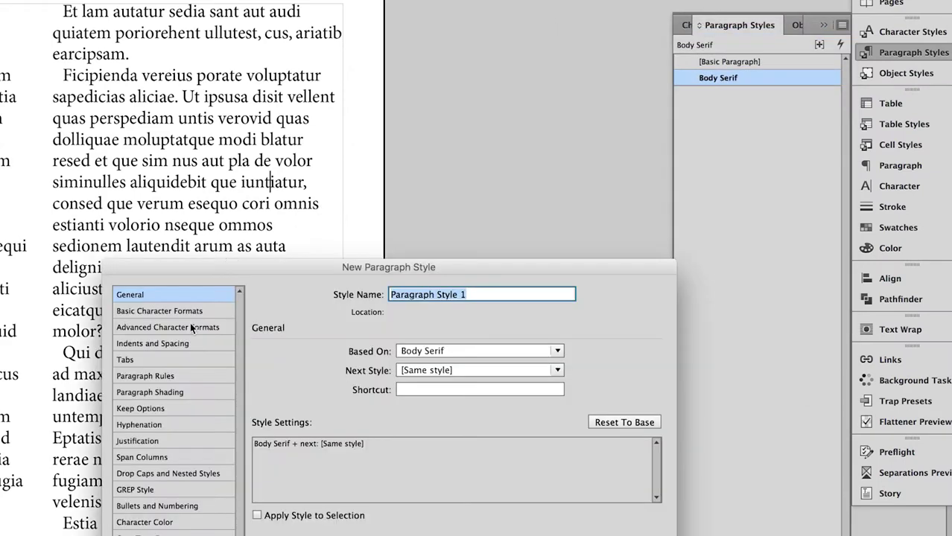
{"action": "double_click", "coordinate": [445, 295]}
{"action": "triple_click", "coordinate": [444, 295]}
{"action": "type", "text": "Body S"}
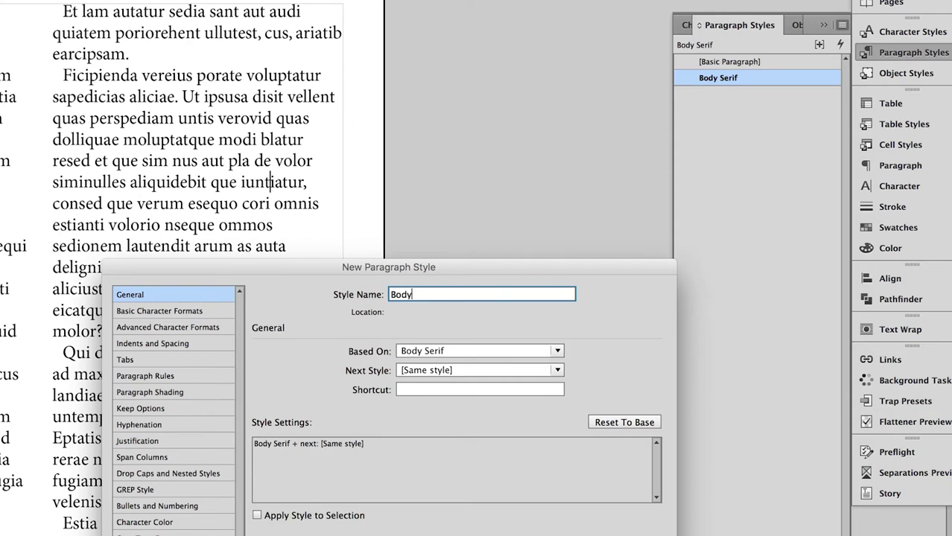
{"action": "type", "text": "erif – No Widows No Orphans"}
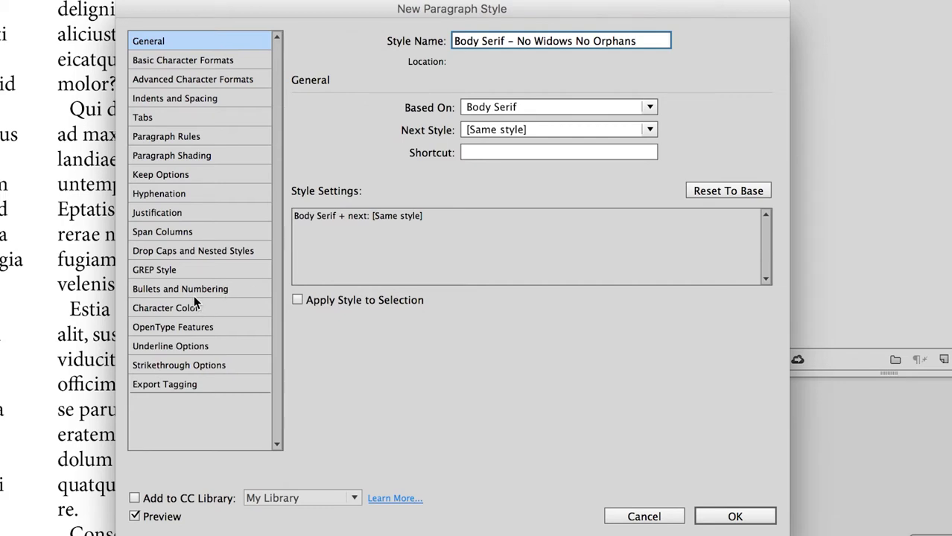
Step: Add a second GREP rule applying No Break to .{10}$ beside the \d+ rule
{"action": "left_click", "coordinate": [178, 270]}
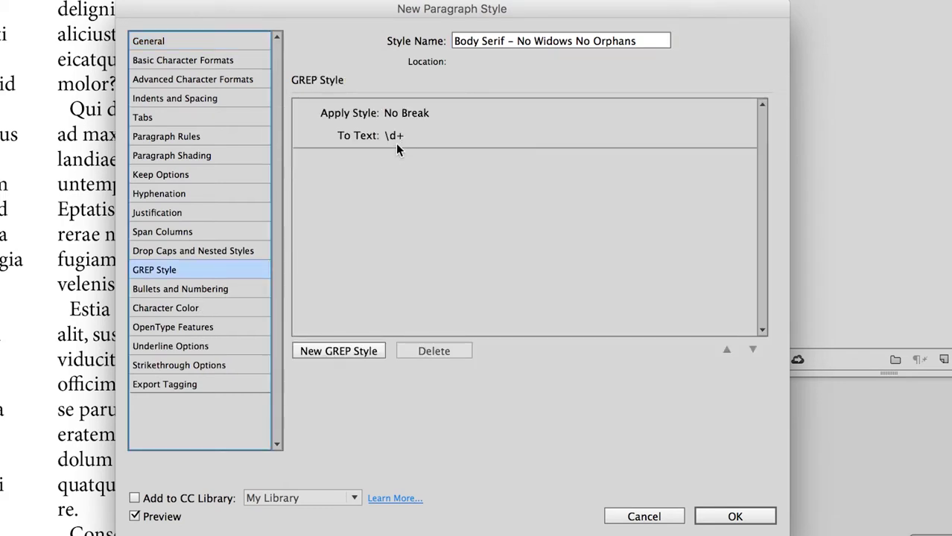
{"action": "left_click", "coordinate": [395, 191]}
{"action": "left_click", "coordinate": [341, 351]}
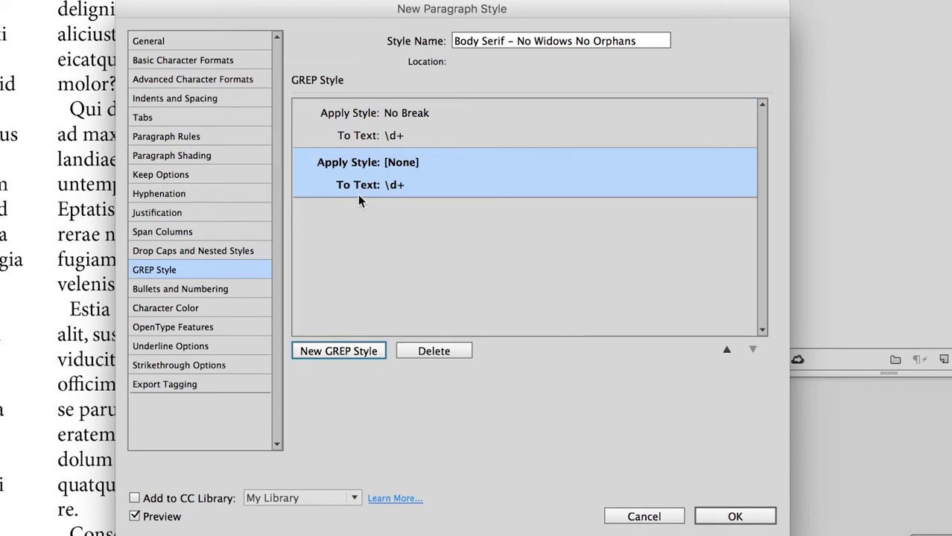
{"action": "left_click", "coordinate": [402, 163]}
{"action": "left_click", "coordinate": [409, 162]}
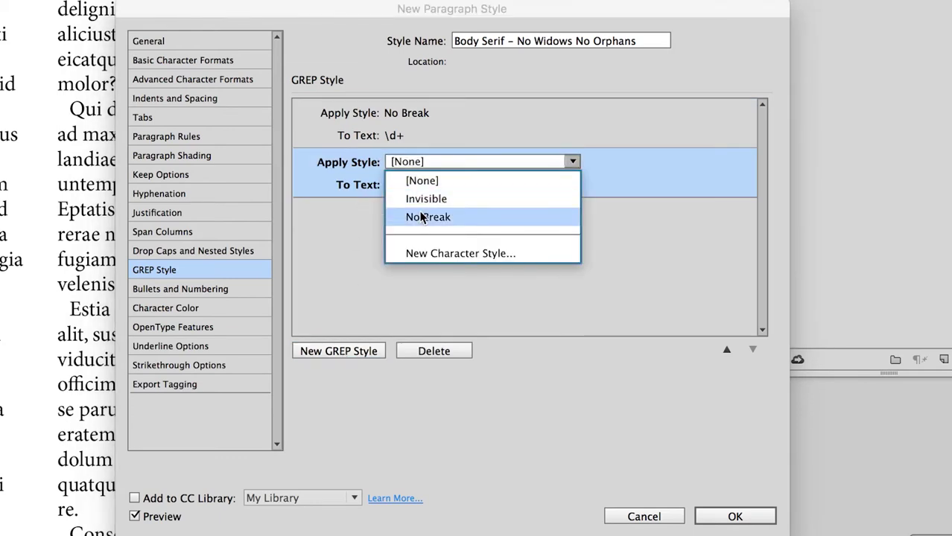
{"action": "left_click", "coordinate": [416, 212]}
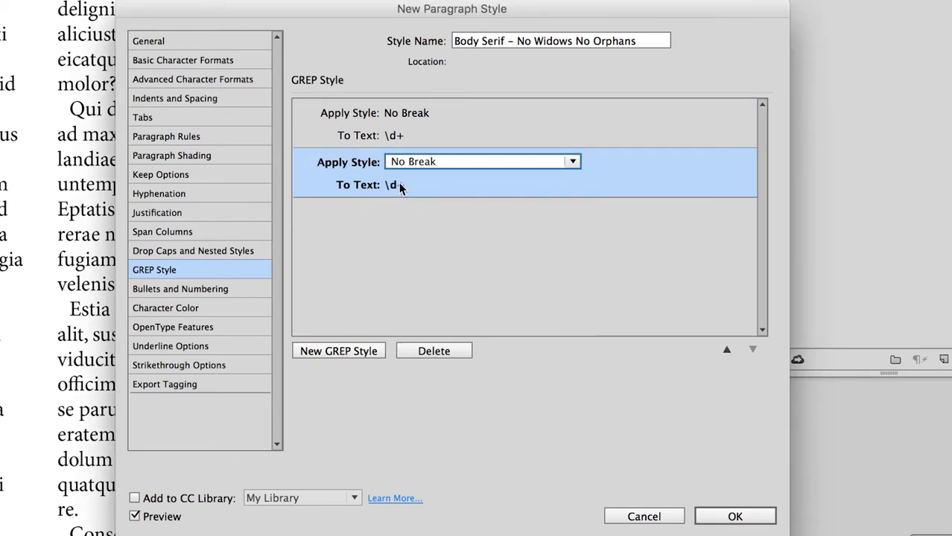
{"action": "left_click", "coordinate": [398, 184]}
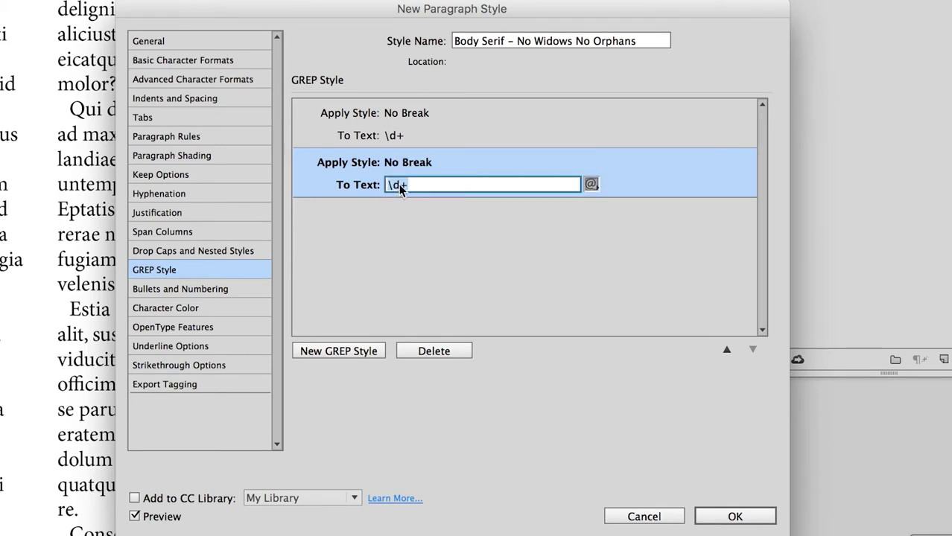
{"action": "type", "text": ".{10}$"}
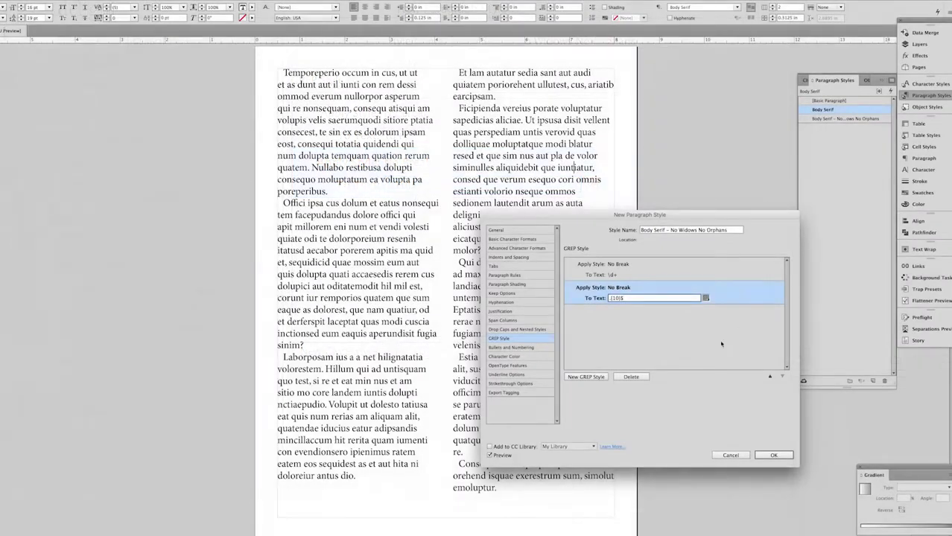
Step: Save the new paragraph style and deselect the text frame
{"action": "left_click", "coordinate": [765, 456]}
{"action": "key", "text": "Escape"}
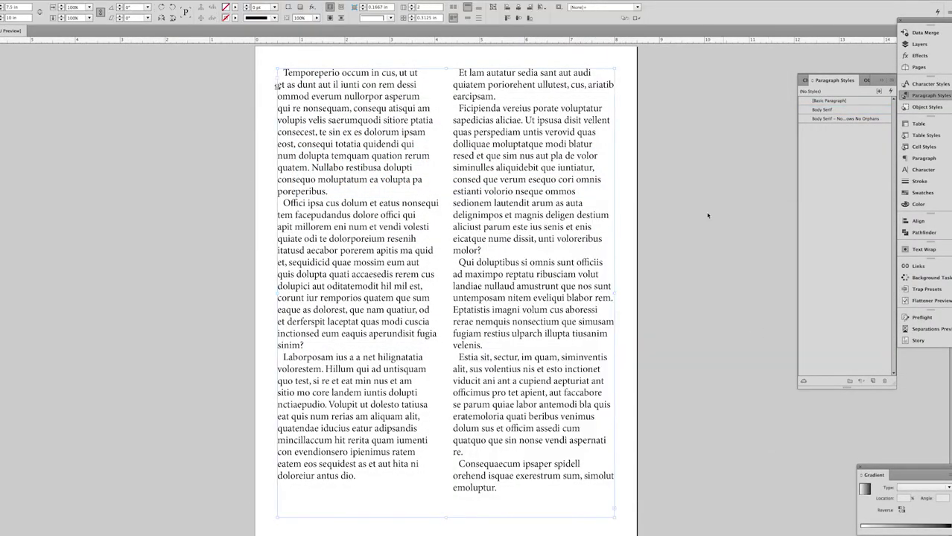
{"action": "left_click", "coordinate": [670, 190]}
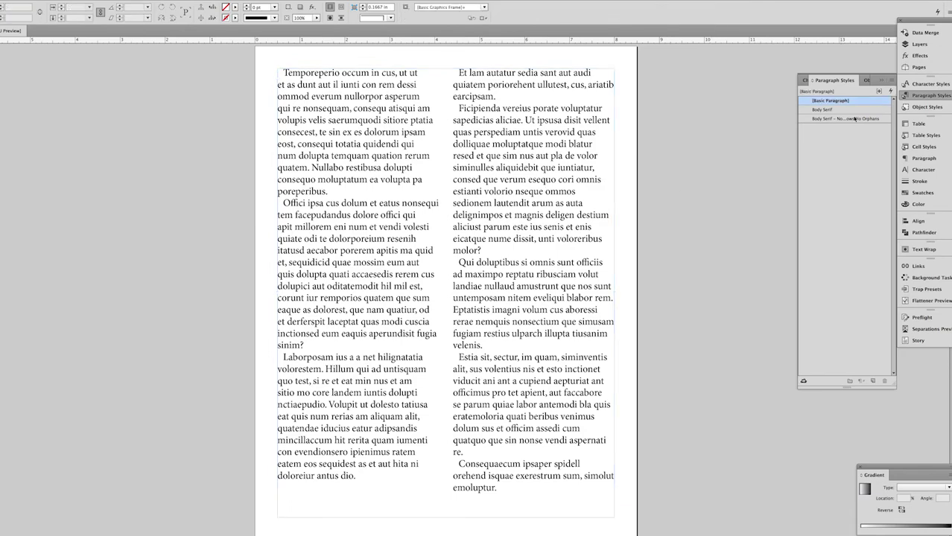
Step: Check the No Break character style's settings, then review the paragraph style's GREP rules
{"action": "left_click", "coordinate": [915, 84]}
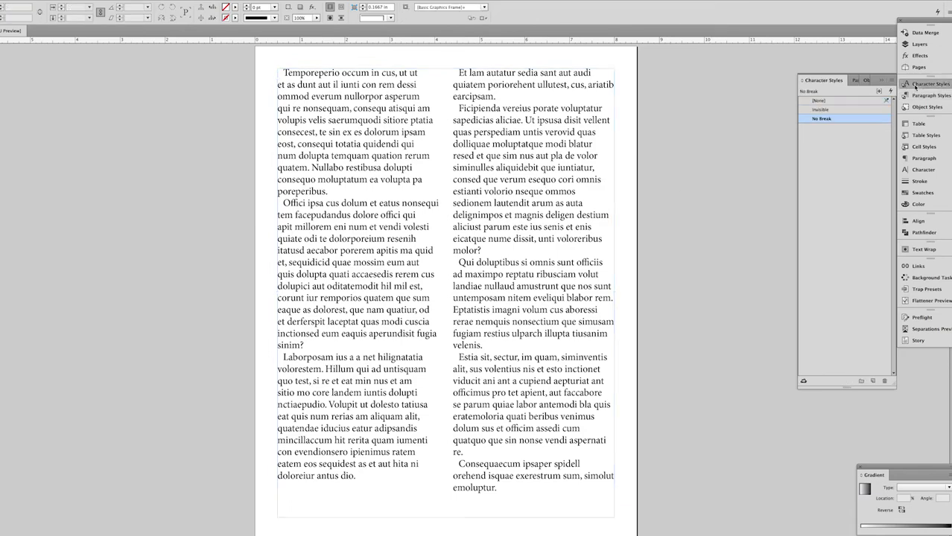
{"action": "double_click", "coordinate": [837, 118]}
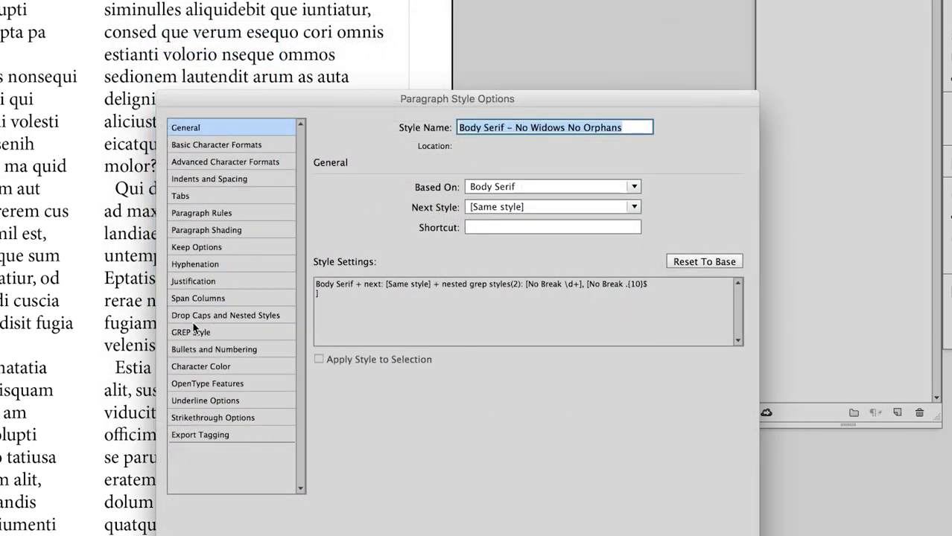
{"action": "left_click", "coordinate": [204, 330]}
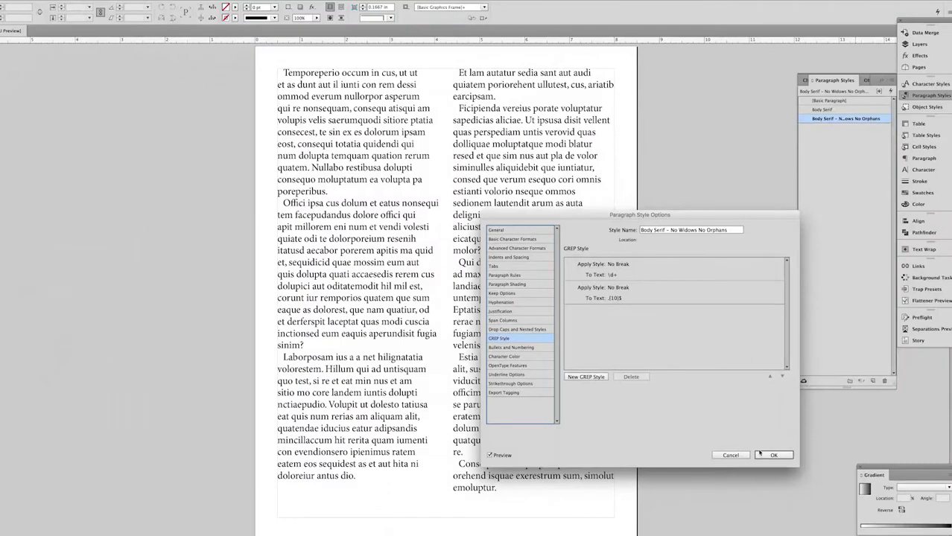
Step: Select all first-column text for the new style and check the lone last-line word 'poreperibus'
{"action": "left_click", "coordinate": [759, 454]}
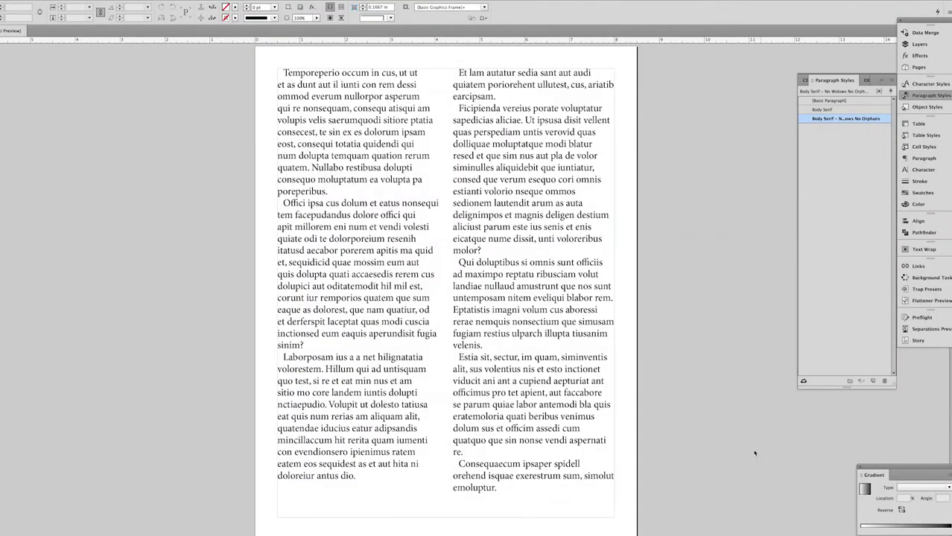
{"action": "double_click", "coordinate": [326, 108]}
{"action": "double_click", "coordinate": [325, 108]}
{"action": "triple_click", "coordinate": [326, 108]}
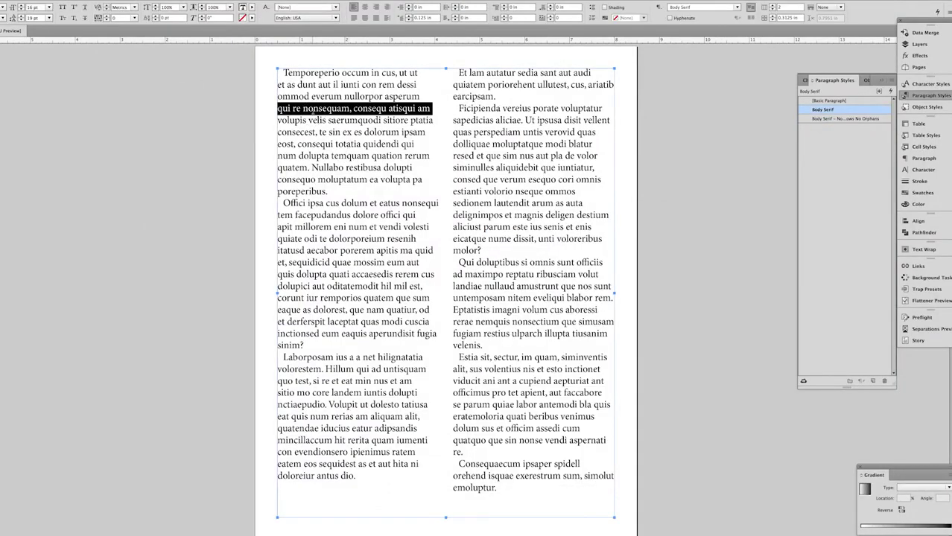
{"action": "left_click_drag", "start_coordinate": [284, 72], "coordinate": [402, 478]}
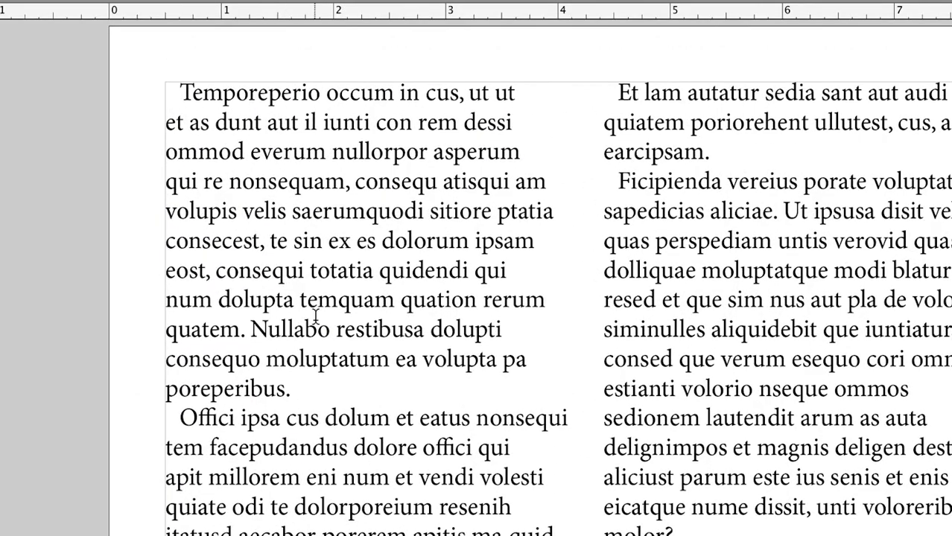
{"action": "double_click", "coordinate": [235, 393]}
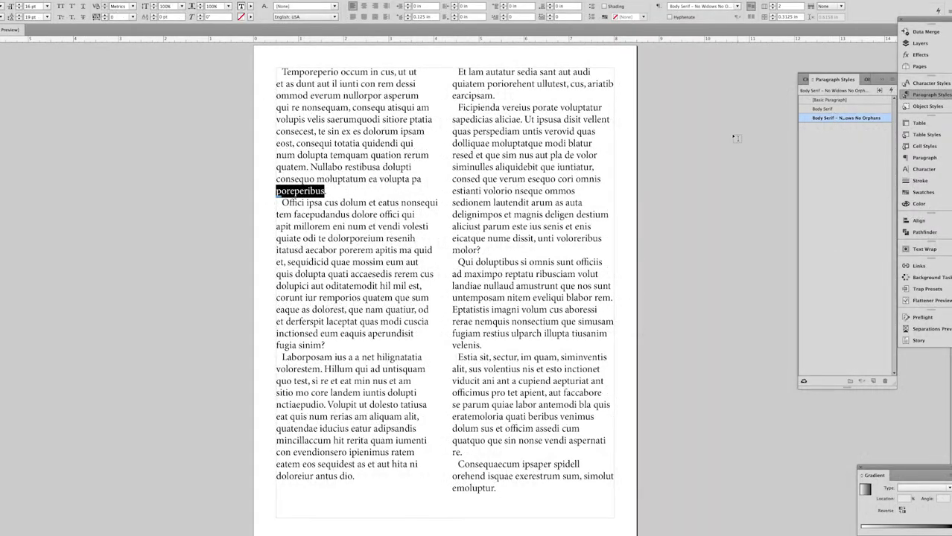
{"action": "key", "text": "Escape"}
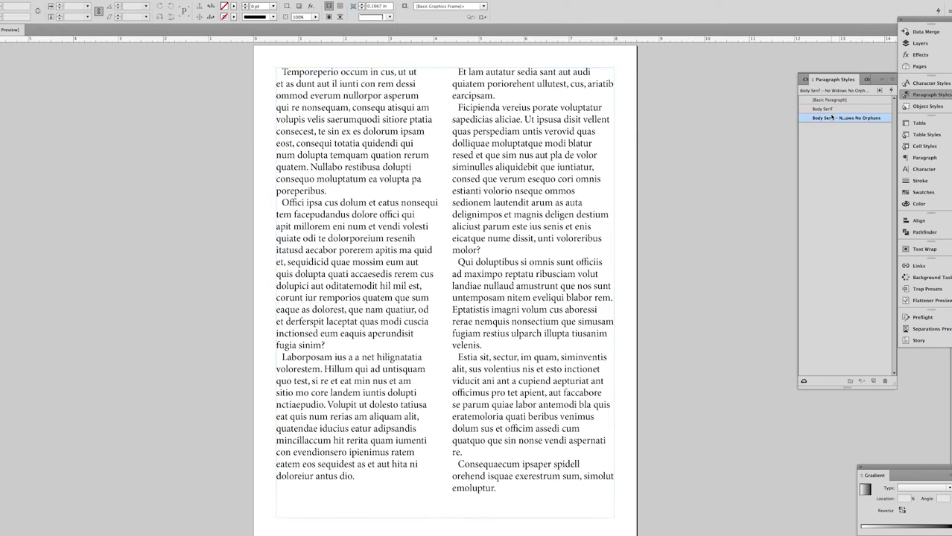
Step: Edit the second No Break rule's To Text pattern in the No Widows No Orphans style
{"action": "double_click", "coordinate": [832, 117]}
{"action": "left_click", "coordinate": [514, 339]}
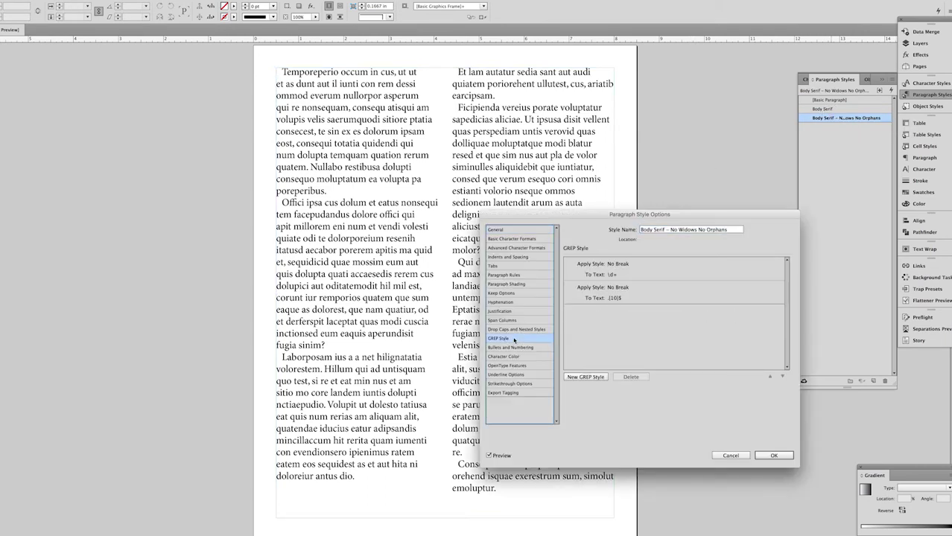
{"action": "left_click", "coordinate": [610, 300]}
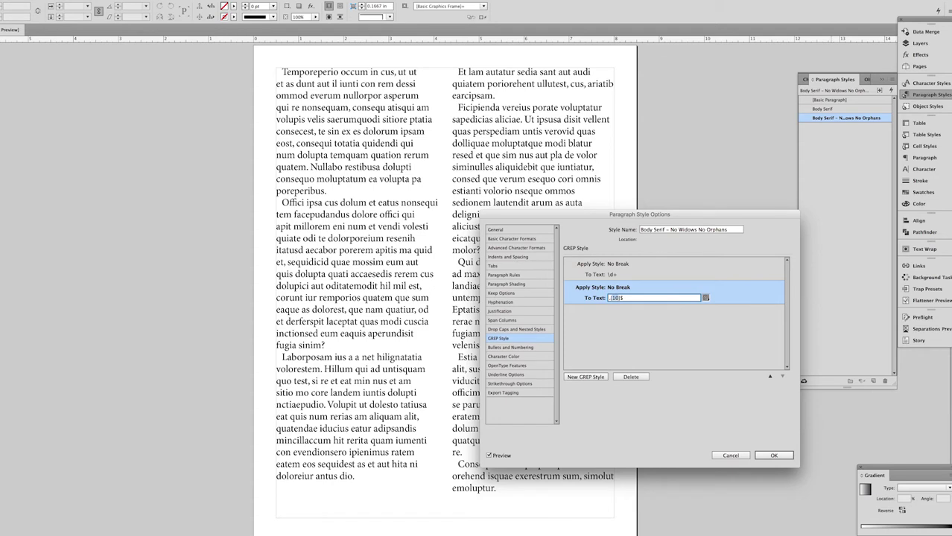
{"action": "left_click", "coordinate": [774, 455]}
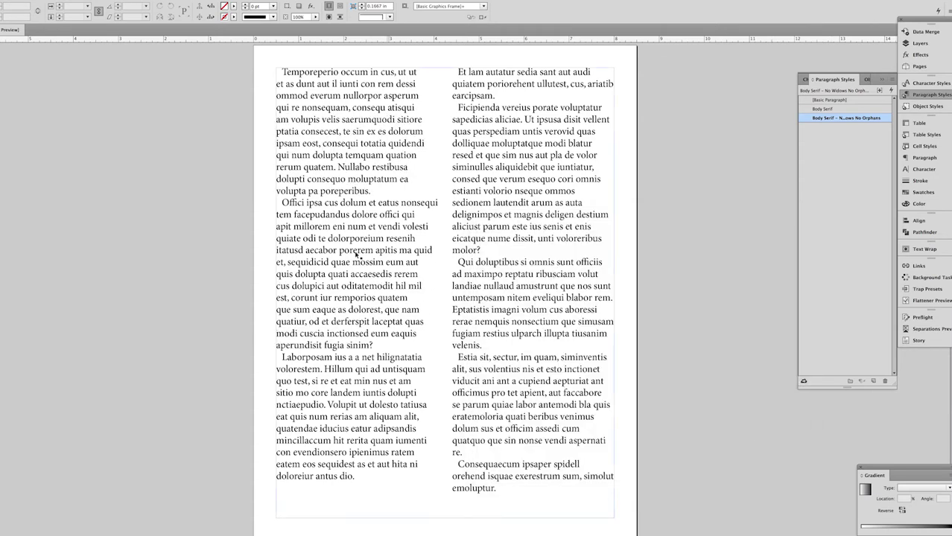
Step: Check the left column's short lines 'aperundisit fugia sinim?' and 'volupta pa poreperibus.'
{"action": "key", "text": "ctrl+shift+a"}
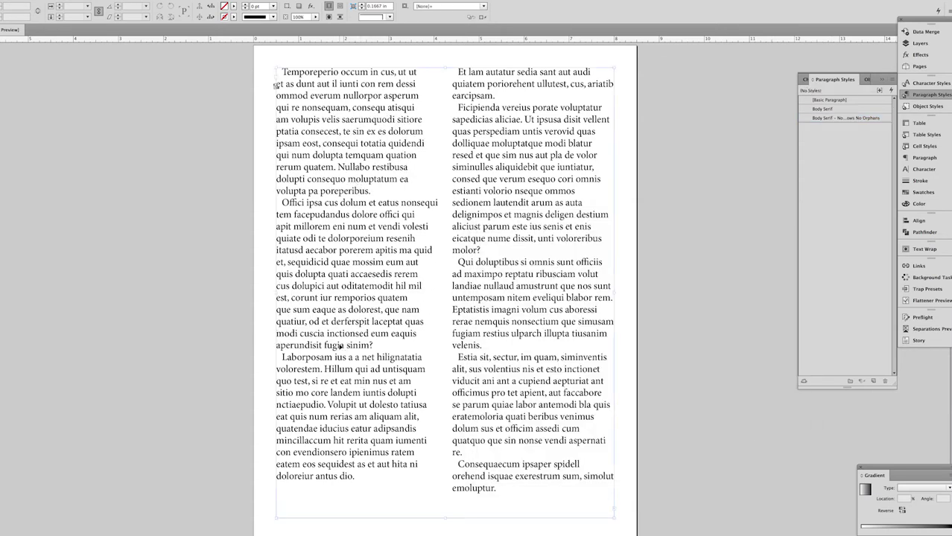
{"action": "key", "text": "t"}
{"action": "left_click", "coordinate": [305, 345]}
{"action": "triple_click", "coordinate": [305, 345]}
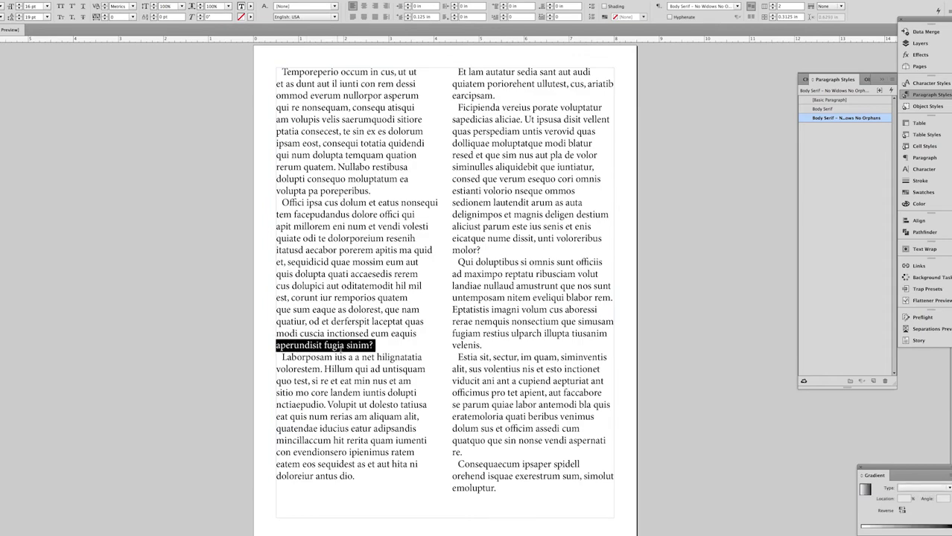
{"action": "triple_click", "coordinate": [344, 189]}
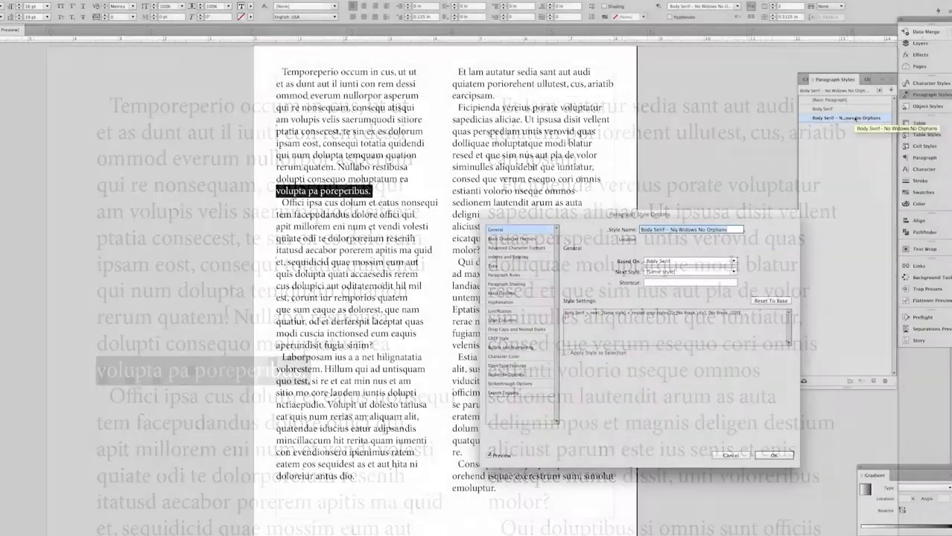
Step: Change the second No Break rule's pattern to .{15}$ and confirm the style
{"action": "left_click", "coordinate": [503, 338]}
{"action": "left_click", "coordinate": [612, 298]}
{"action": "left_click", "coordinate": [612, 298]}
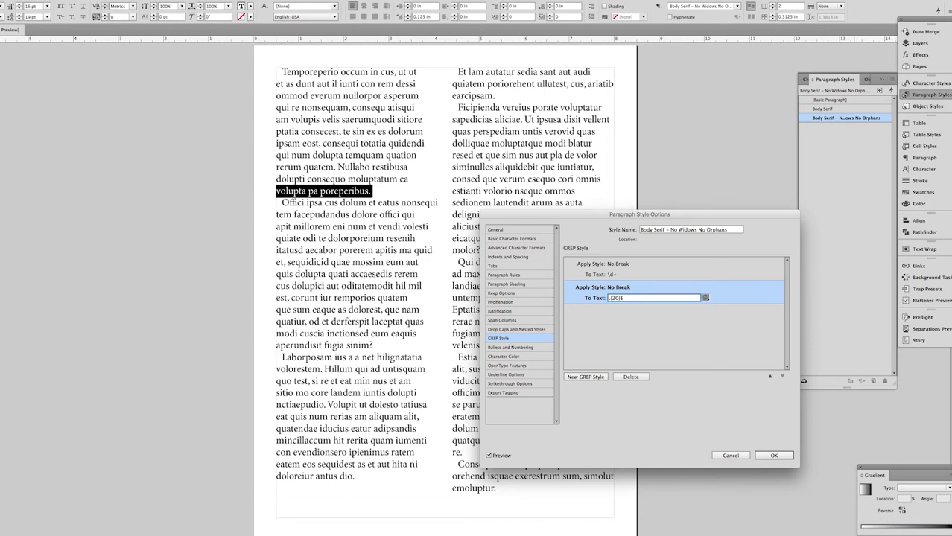
{"action": "left_click", "coordinate": [774, 455]}
Step: Apply No Widows No Orphans to all of the right column's text
{"action": "left_click", "coordinate": [353, 262]}
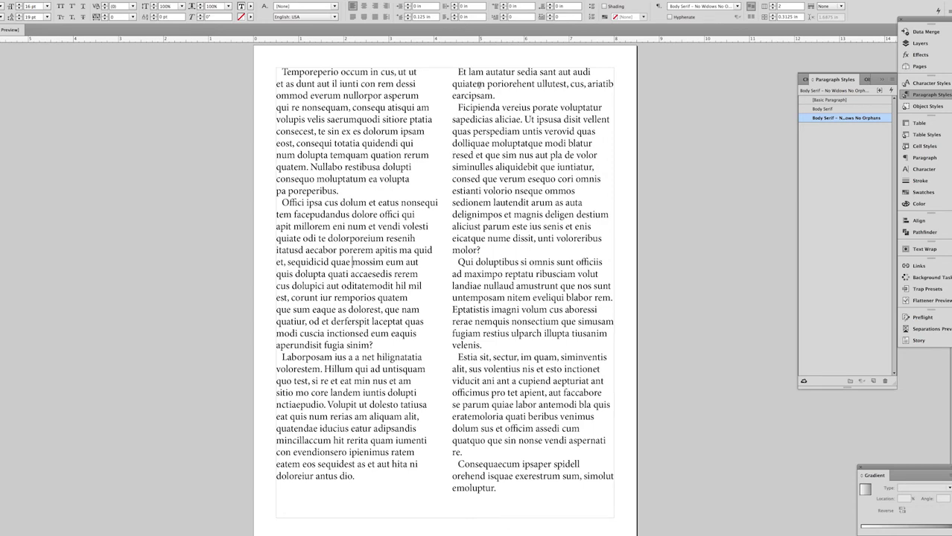
{"action": "left_click_drag", "start_coordinate": [478, 84], "coordinate": [486, 519]}
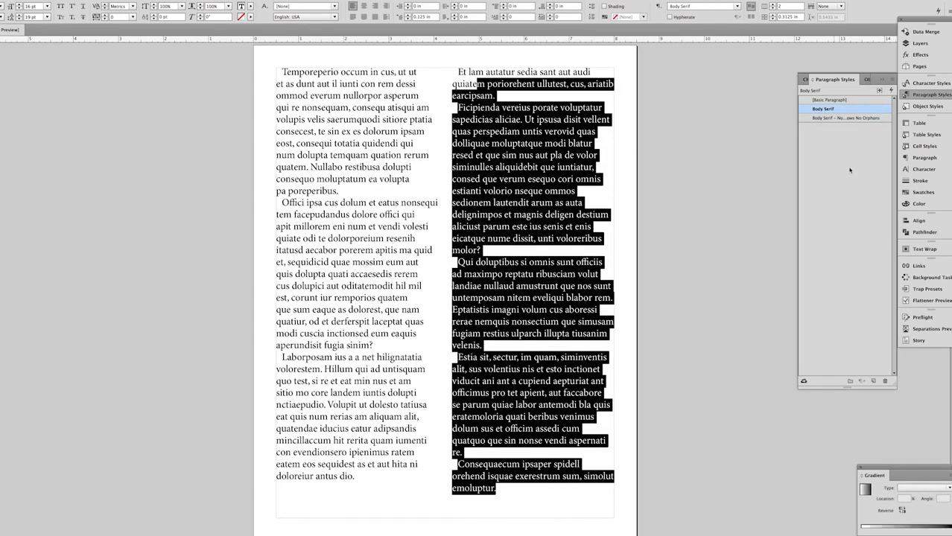
{"action": "left_click", "coordinate": [846, 117]}
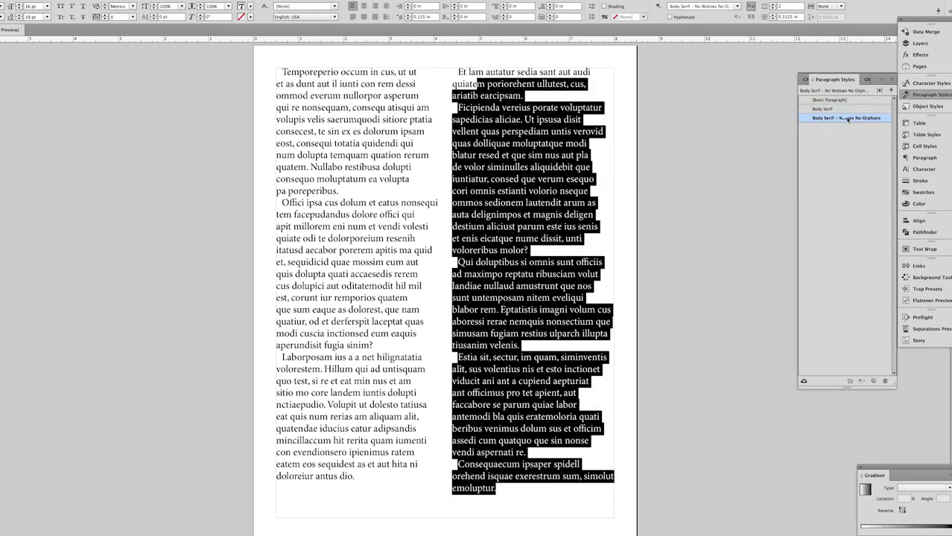
{"action": "left_click", "coordinate": [663, 183]}
Step: Rename the style to 'Body Serif – 10 Character'
{"action": "key", "text": "v"}
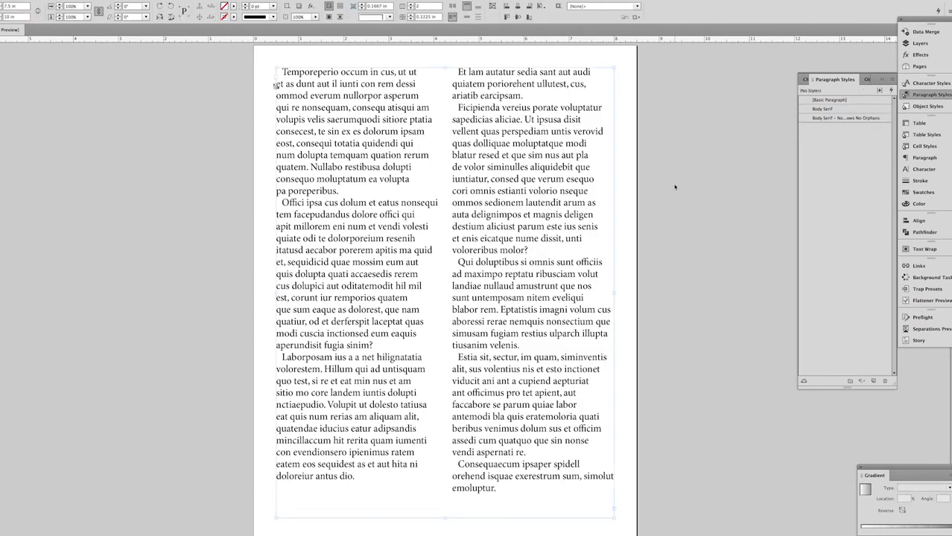
{"action": "double_click", "coordinate": [481, 96]}
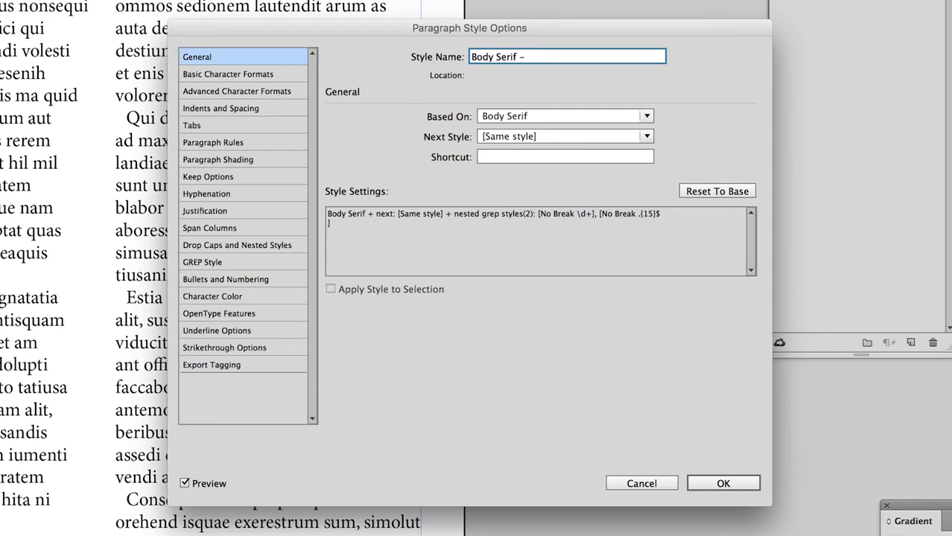
{"action": "type", "text": "10 Character"}
Step: Edit the second No Break rule's .{15}$ pattern in GREP Style
{"action": "left_click", "coordinate": [233, 261]}
{"action": "left_click", "coordinate": [415, 192]}
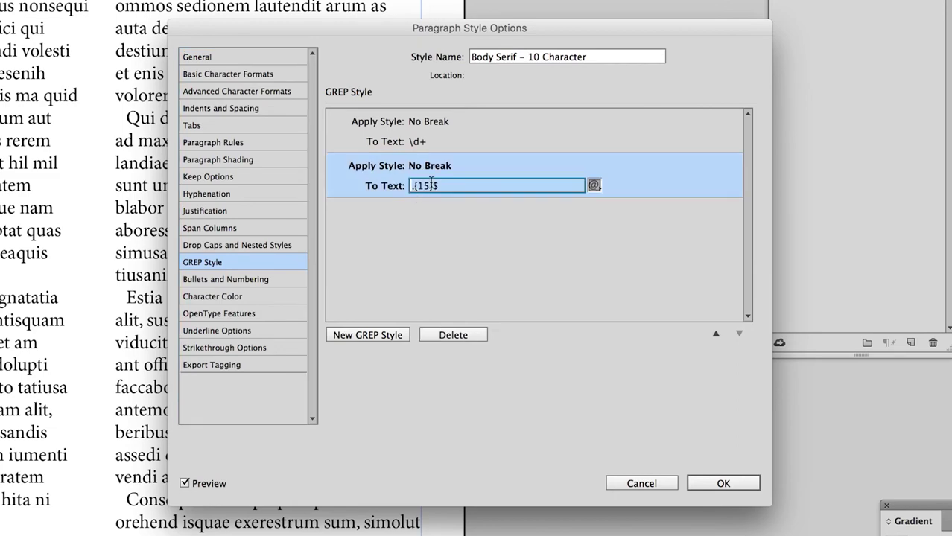
{"action": "left_click", "coordinate": [429, 185]}
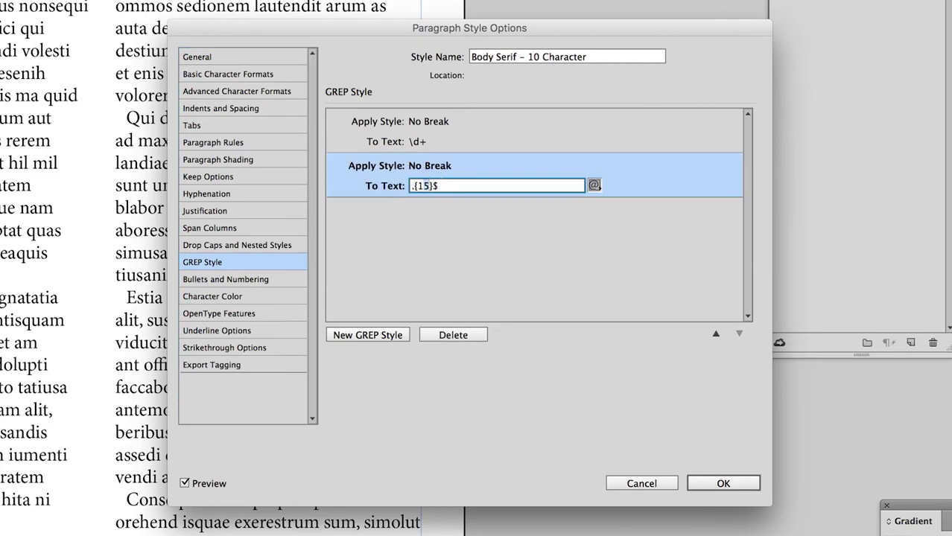
Step: Save the renamed style, then create 'Body Serif – 15 Character' with a .{15}$ No Break rule
{"action": "left_click", "coordinate": [715, 482]}
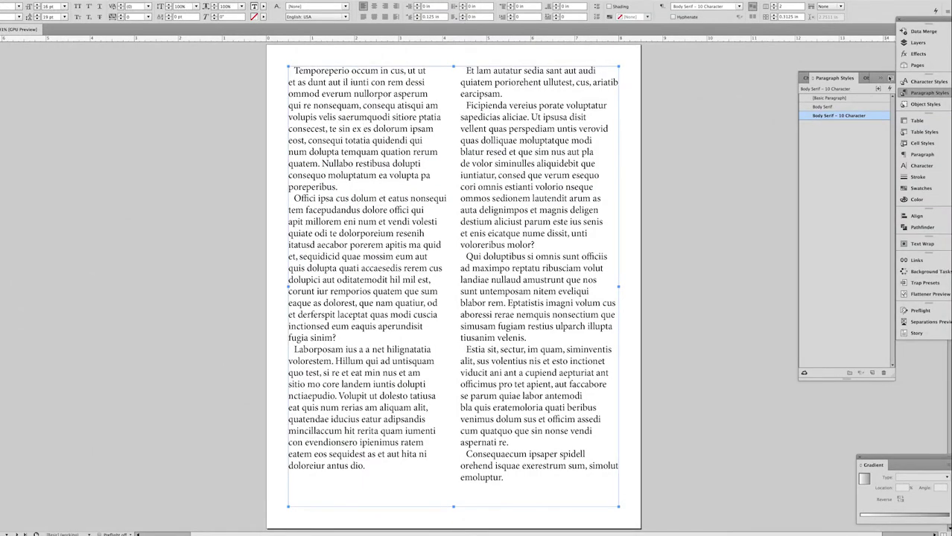
{"action": "left_click", "coordinate": [889, 78]}
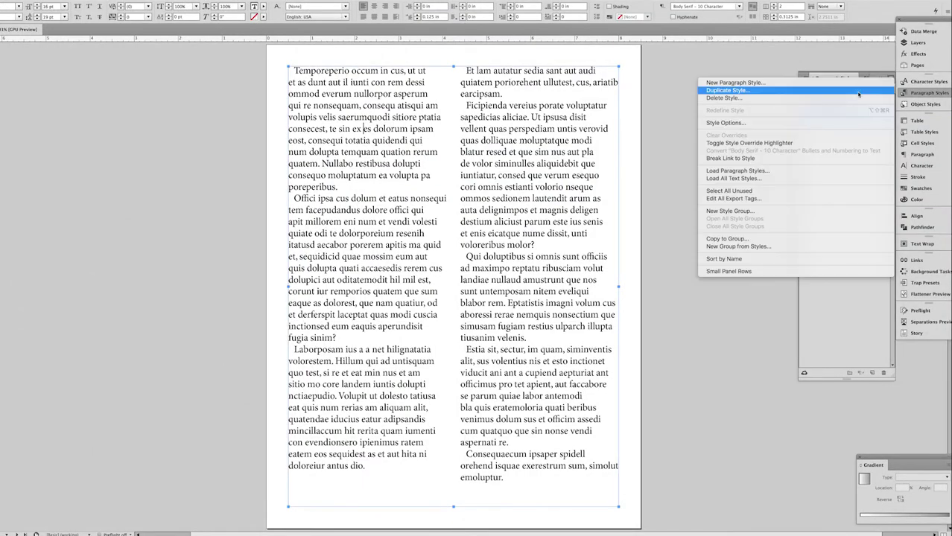
{"action": "left_click", "coordinate": [782, 84]}
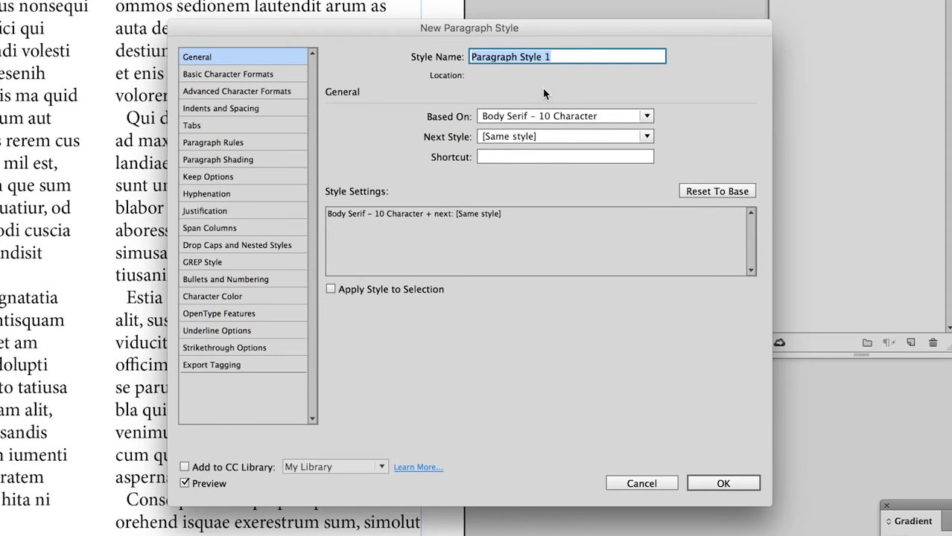
{"action": "type", "text": "Body S"}
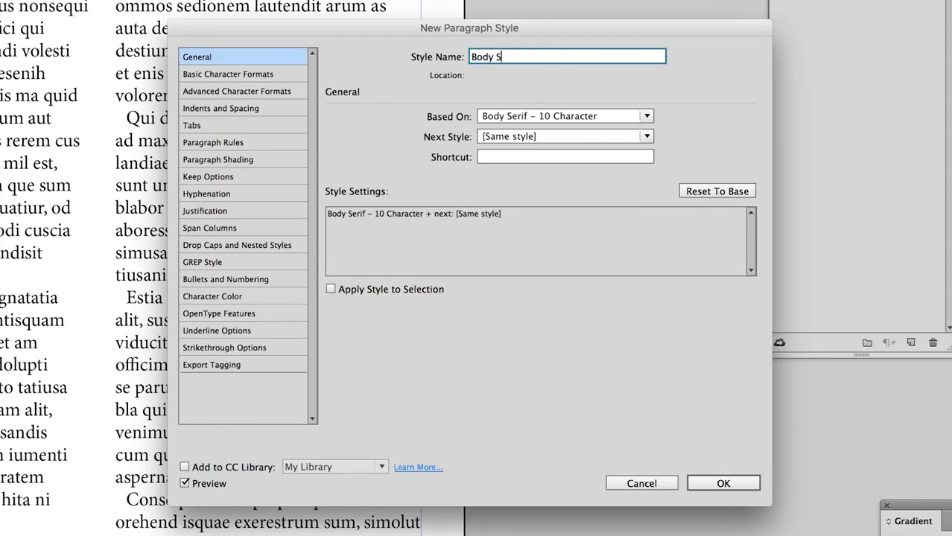
{"action": "type", "text": "erif – 15 Character"}
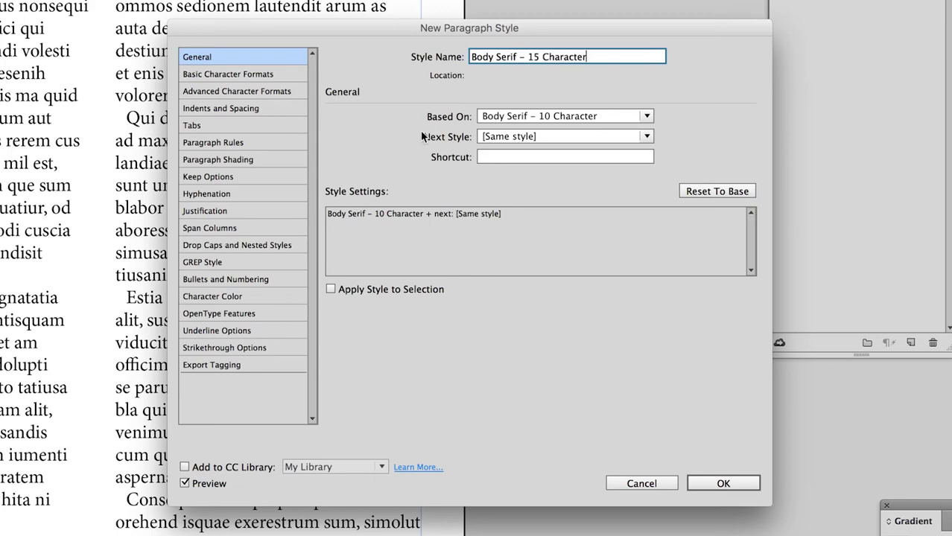
{"action": "left_click", "coordinate": [248, 263]}
{"action": "left_click", "coordinate": [428, 185]}
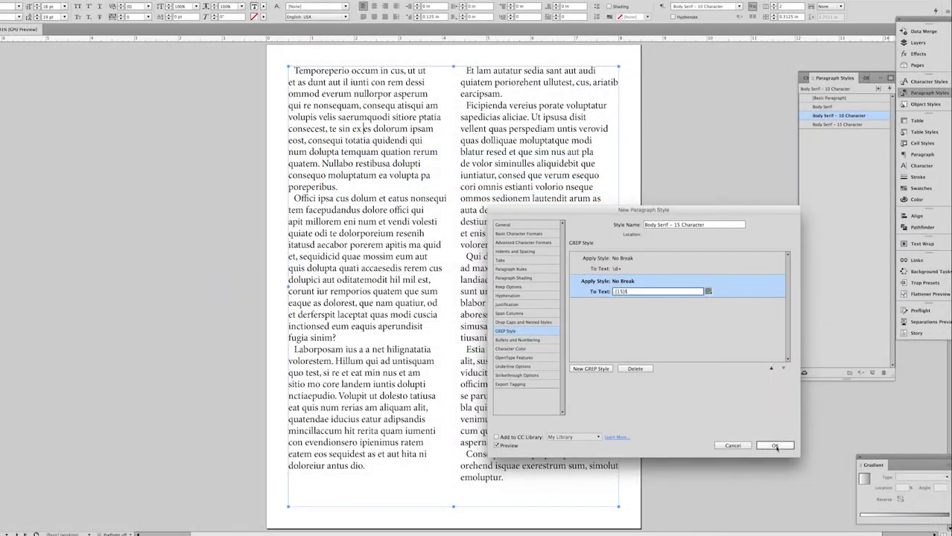
{"action": "left_click", "coordinate": [774, 445]}
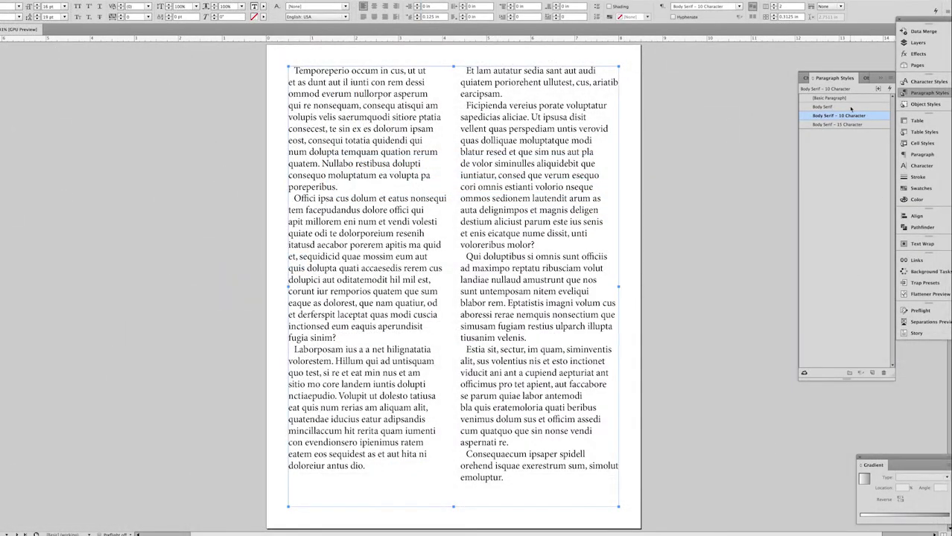
Step: Apply Body Serif – 15 Character to the first paragraph
{"action": "triple_click", "coordinate": [364, 128]}
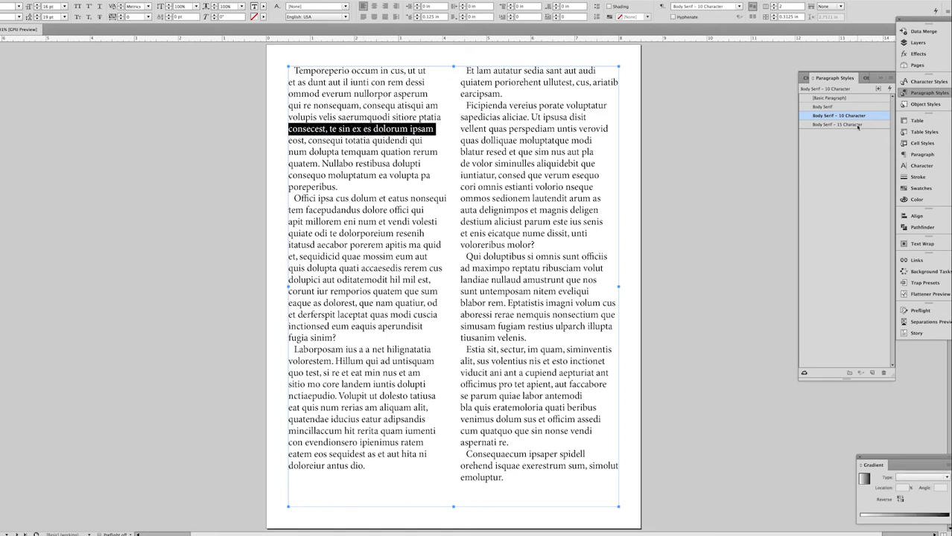
{"action": "left_click", "coordinate": [840, 124]}
{"action": "left_click", "coordinate": [514, 95]}
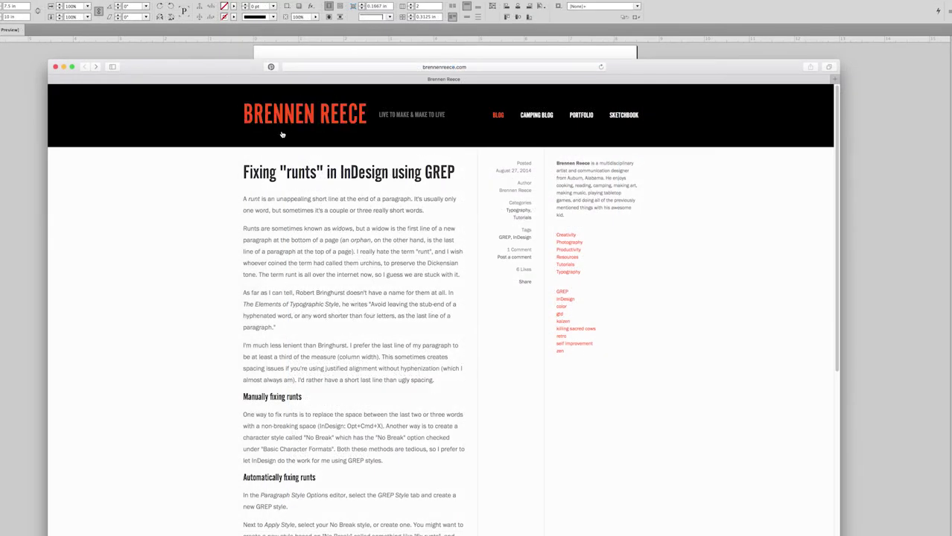
Step: Review the second runt-fixing GREP expression in the brennenreece.com article, then return to InDesign
{"action": "scroll", "coordinate": [281, 188], "scroll_direction": "down", "scroll_amount": 3}
{"action": "scroll", "coordinate": [282, 188], "scroll_direction": "down", "scroll_amount": 7}
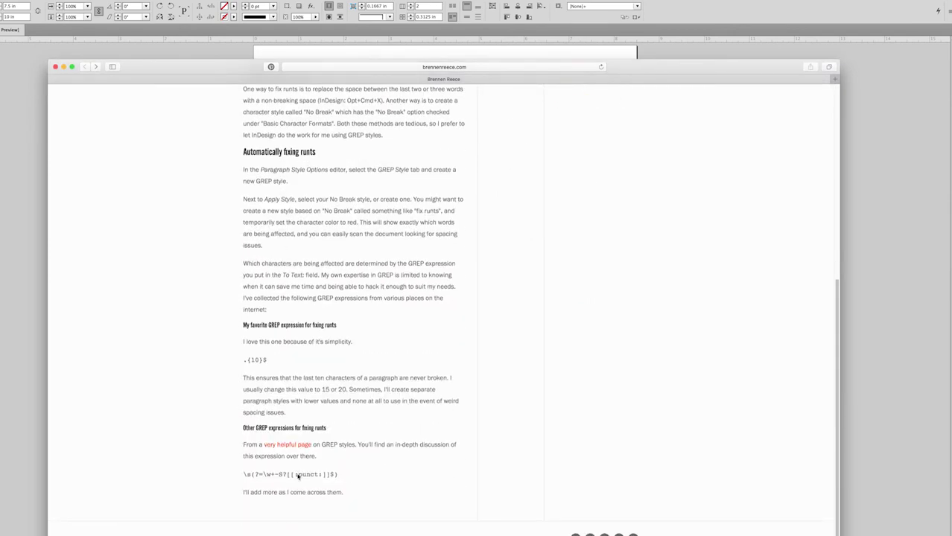
{"action": "triple_click", "coordinate": [296, 476]}
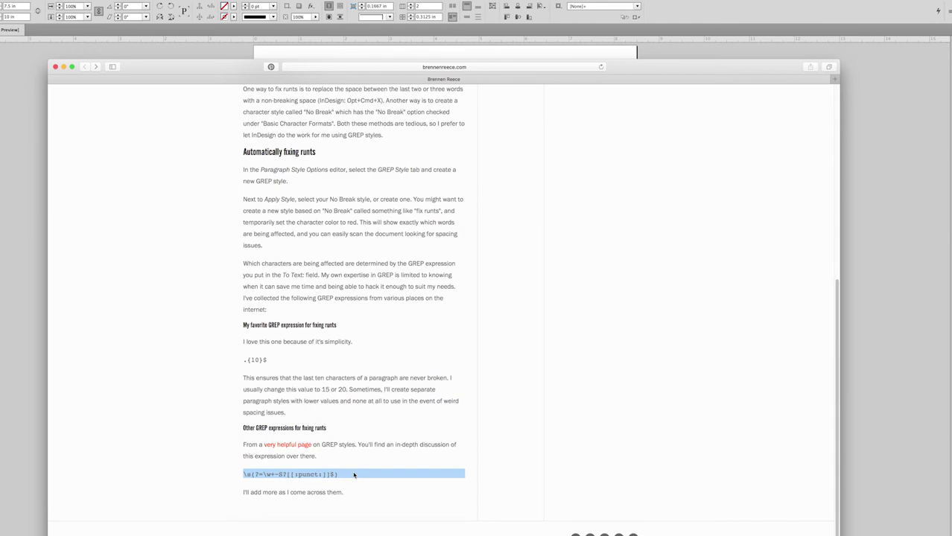
{"action": "left_click", "coordinate": [342, 463]}
{"action": "scroll", "coordinate": [339, 432], "scroll_direction": "up", "scroll_amount": 10}
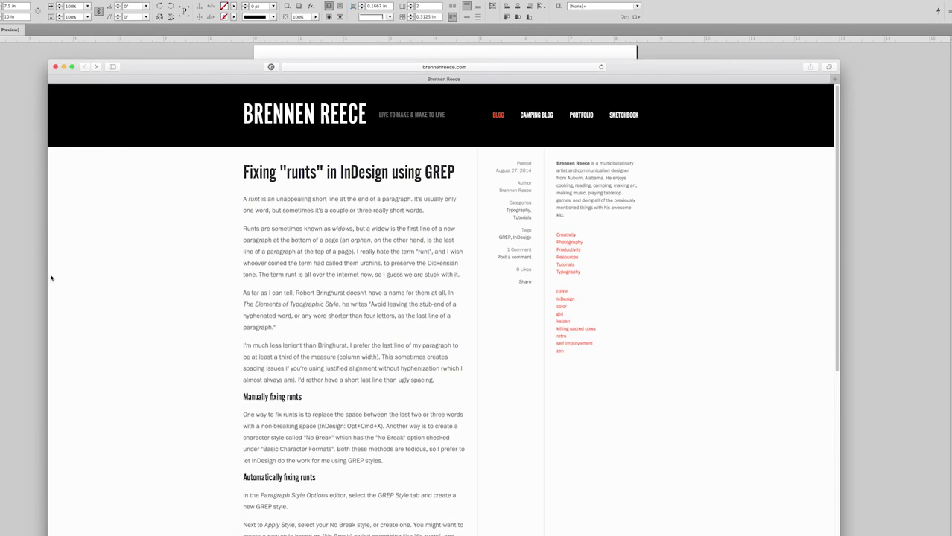
{"action": "left_click", "coordinate": [21, 274]}
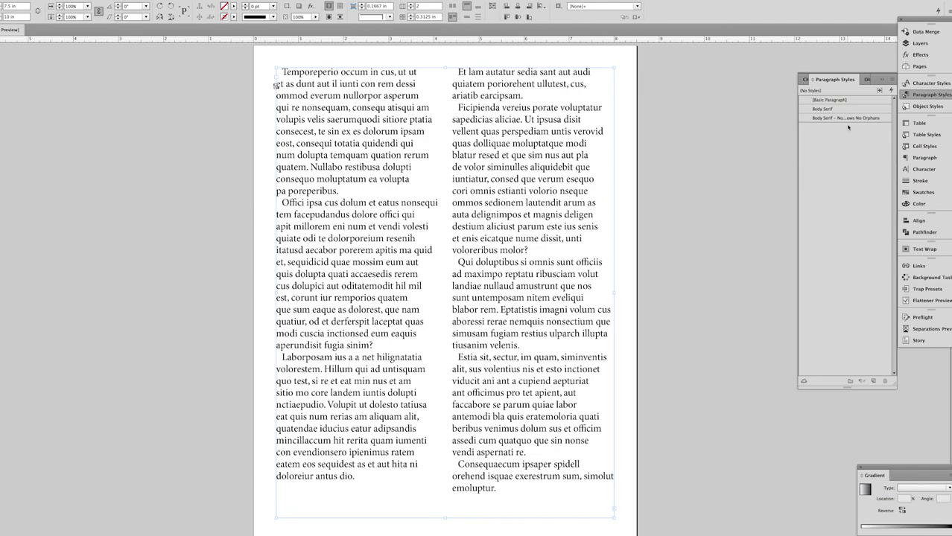